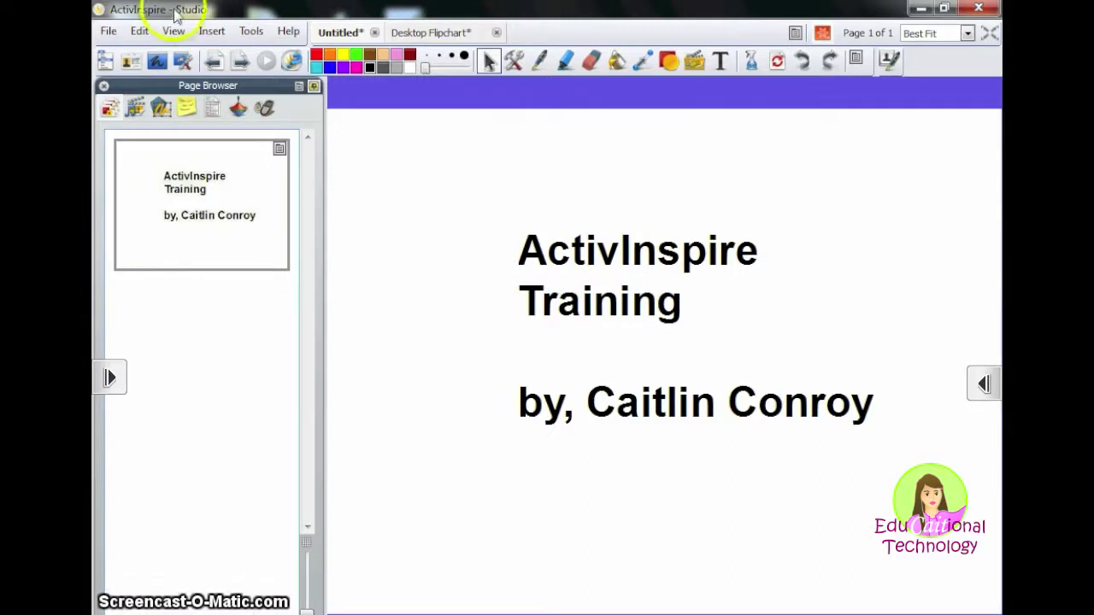
- Insert a blank page after the current title page, giving the flipchart two pages
left_click(220, 32)
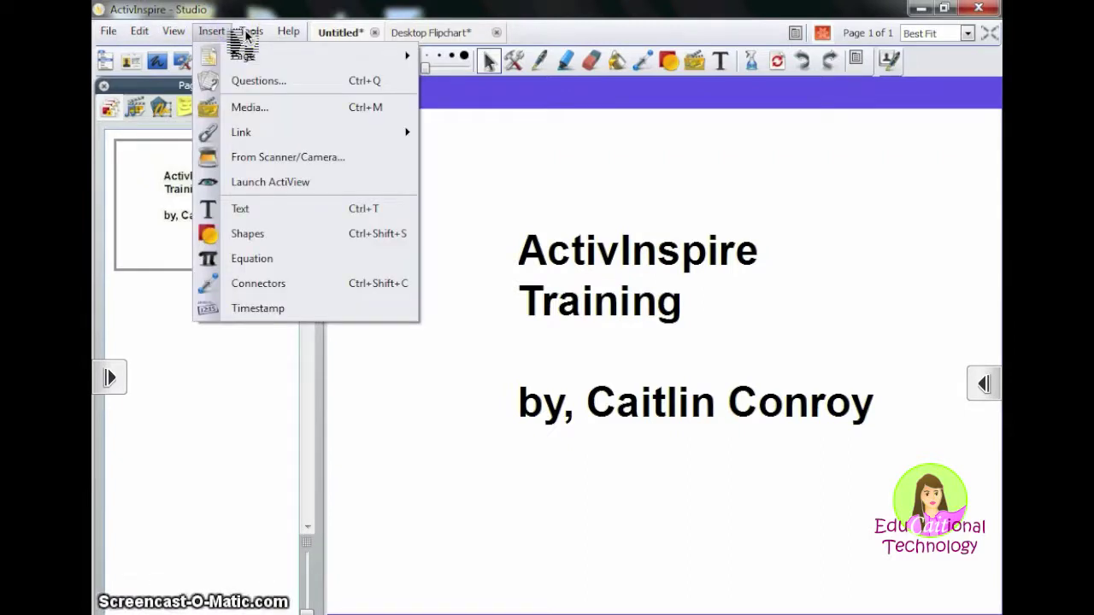
left_click(246, 35)
left_click(214, 32)
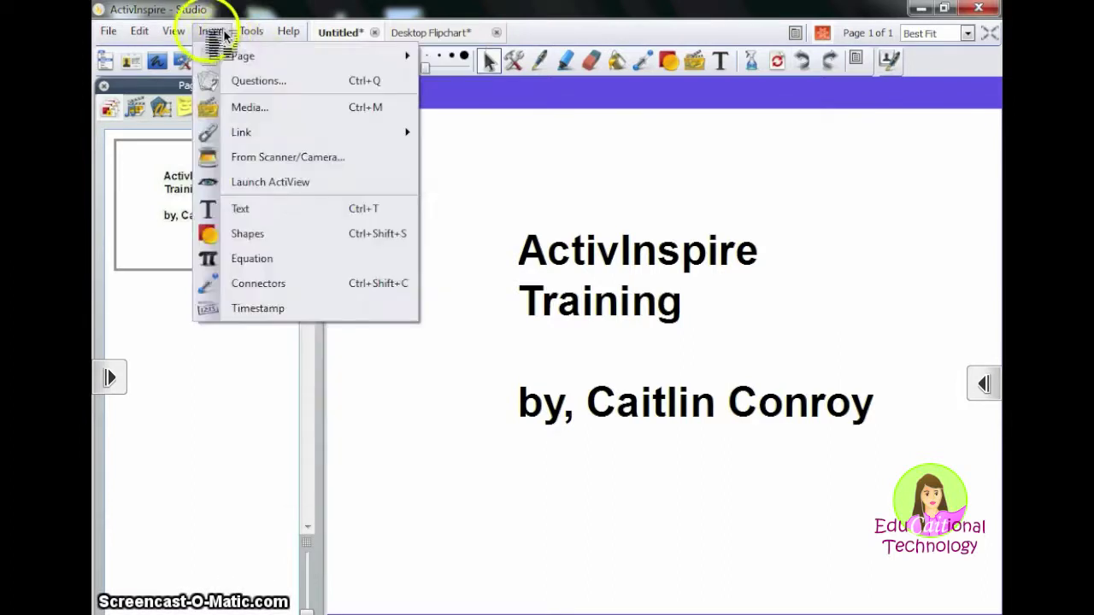
left_click(244, 56)
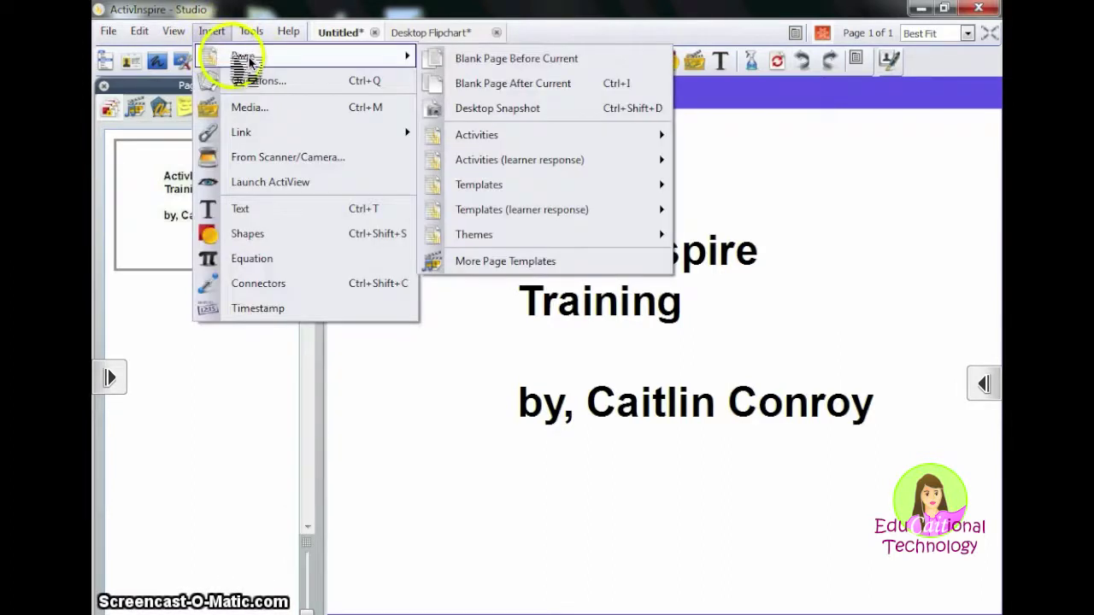
left_click(516, 84)
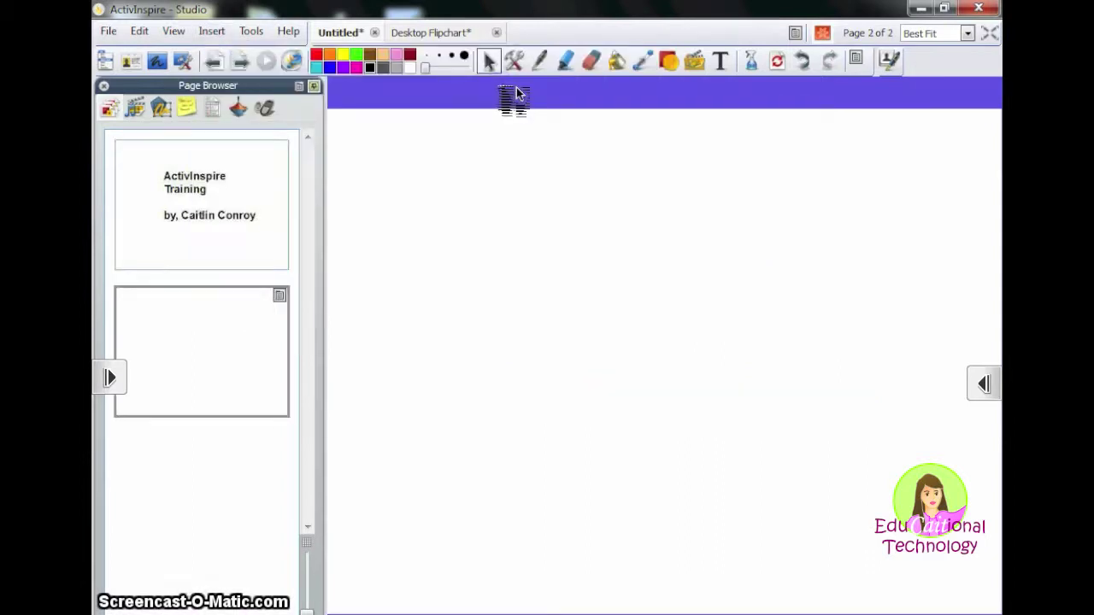
- Add the word 'triangle' in red and move it to the page's upper right
left_click(731, 69)
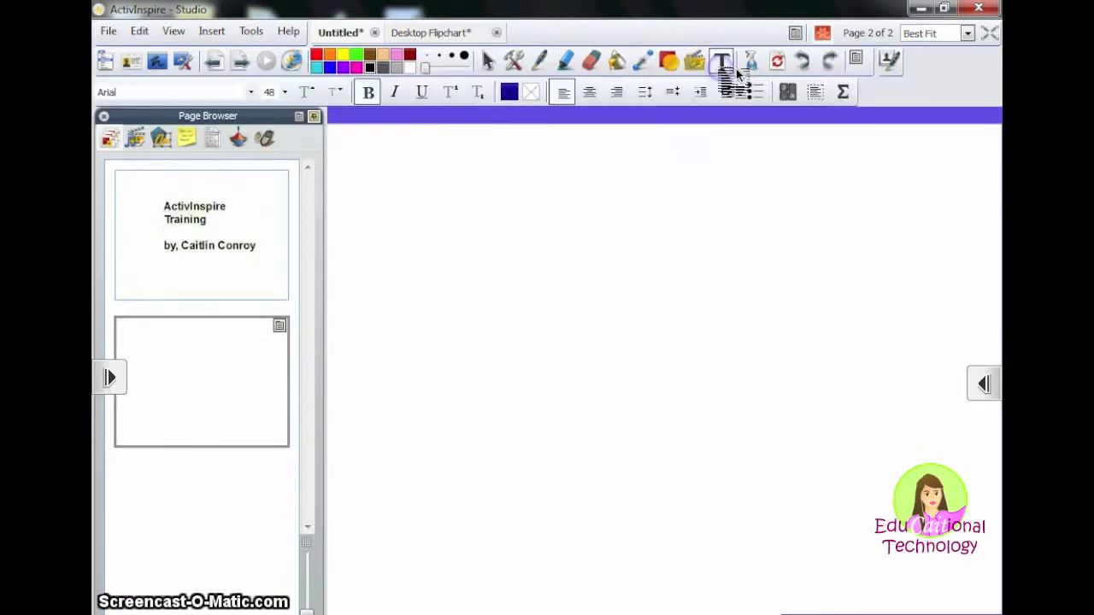
left_click(504, 212)
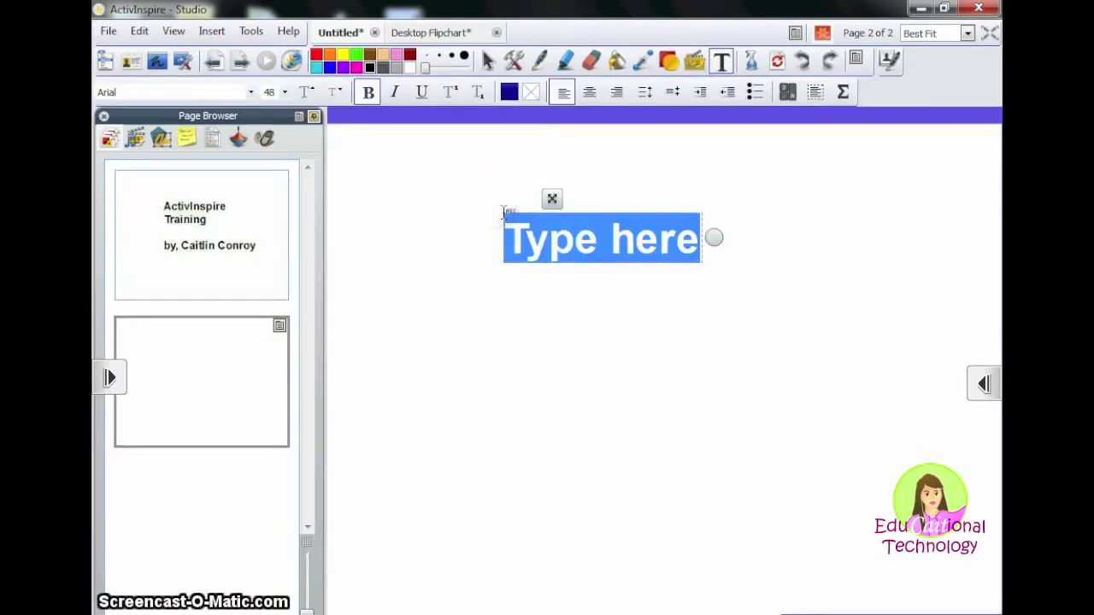
type("triangle")
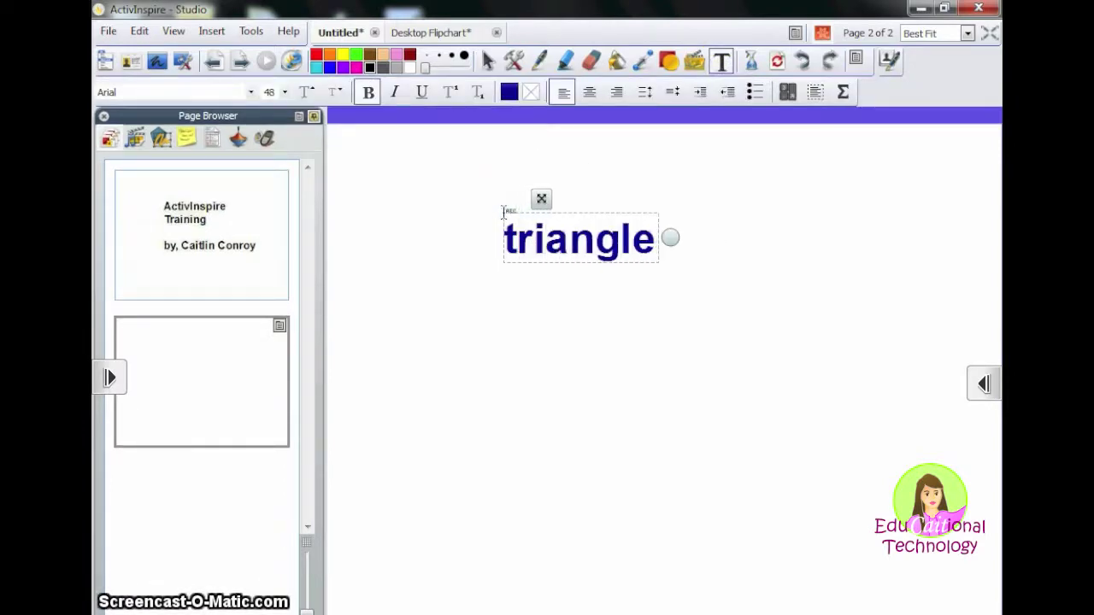
left_click_drag(655, 244, 505, 248)
left_click(508, 92)
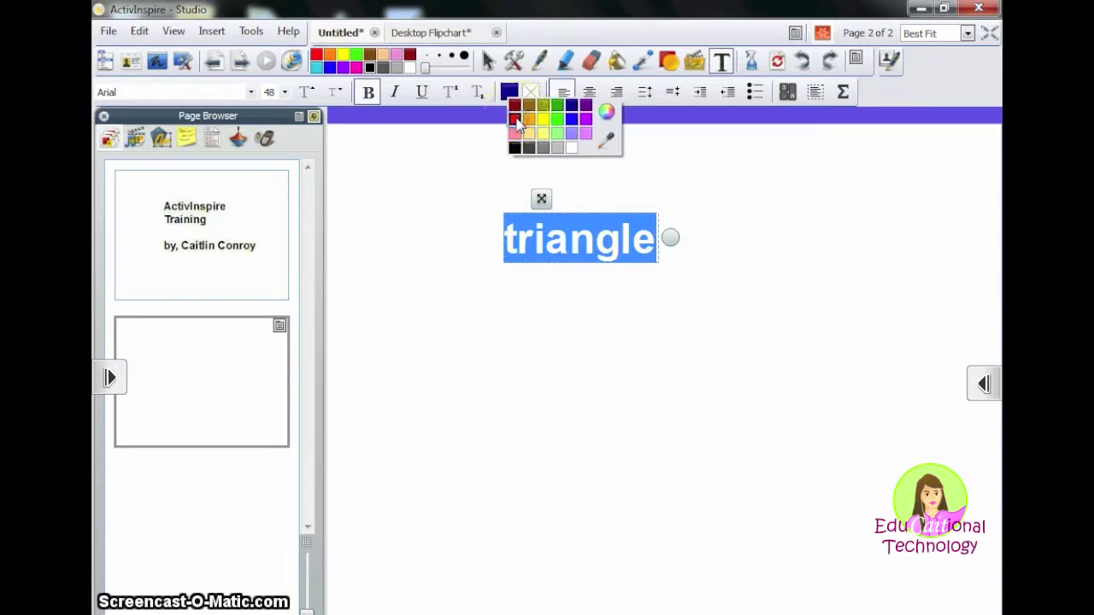
left_click(515, 120)
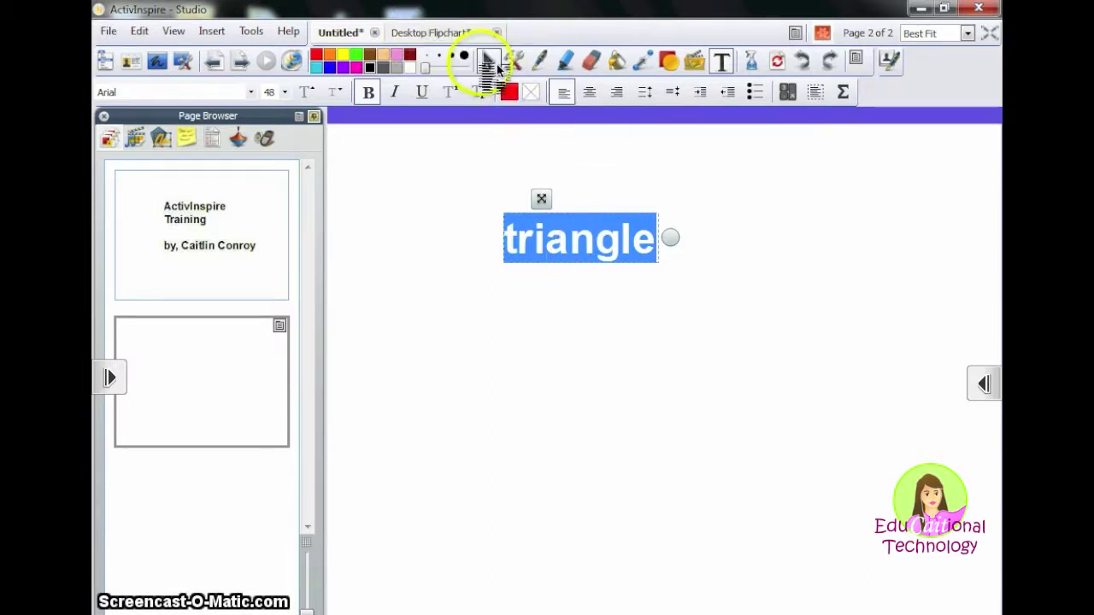
left_click(494, 65)
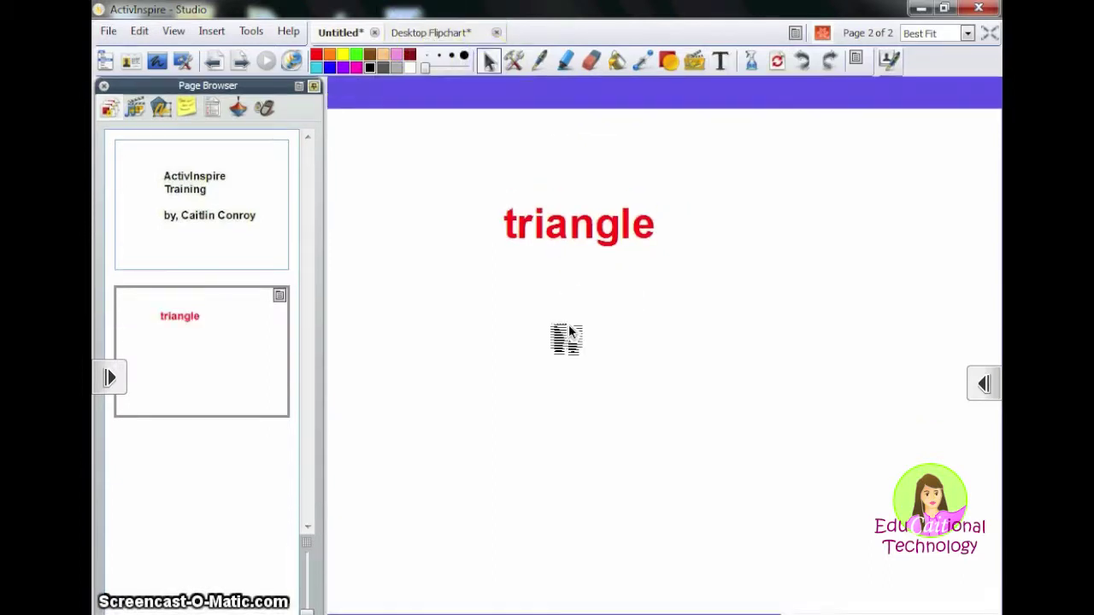
left_click_drag(563, 236, 850, 264)
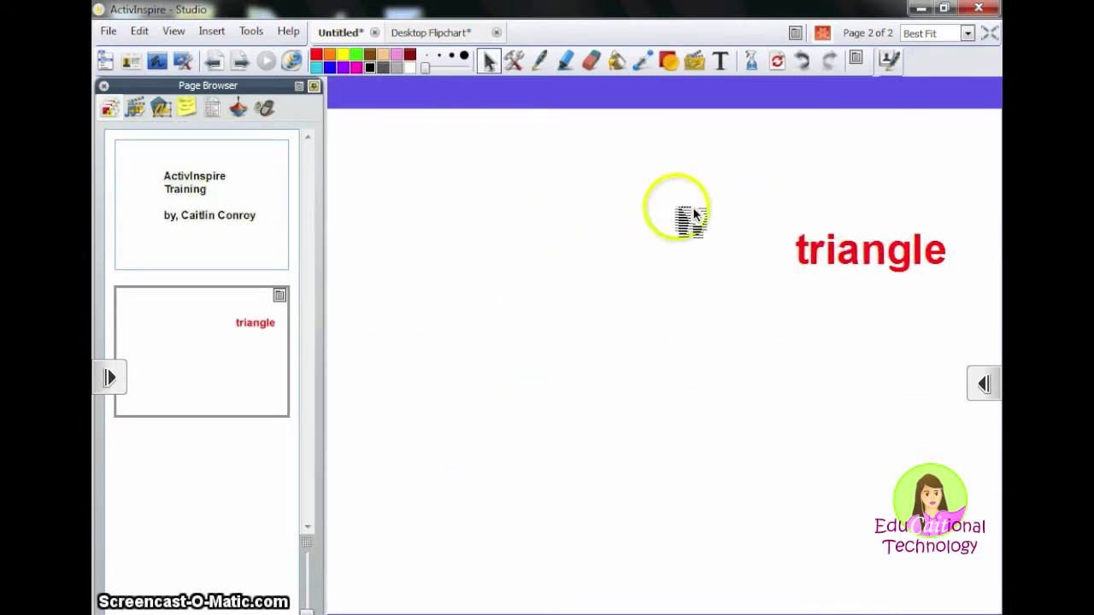
- Draw a thin wavy pen line, then a thicker purple wavy stroke below it
left_click(545, 63)
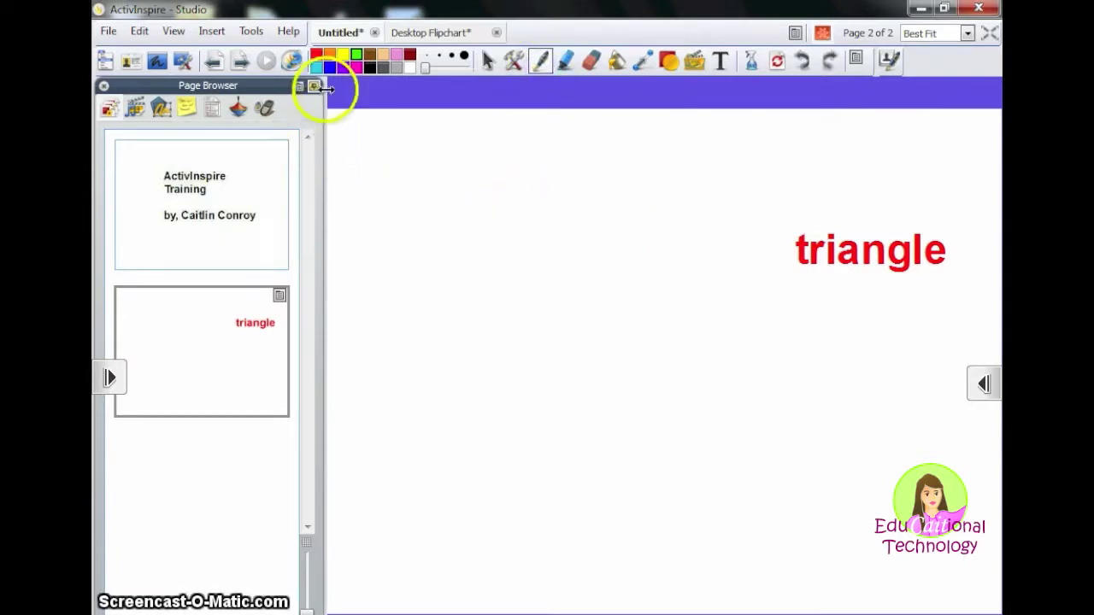
left_click(361, 199)
left_click_drag(580, 220, 728, 186)
left_click(441, 69)
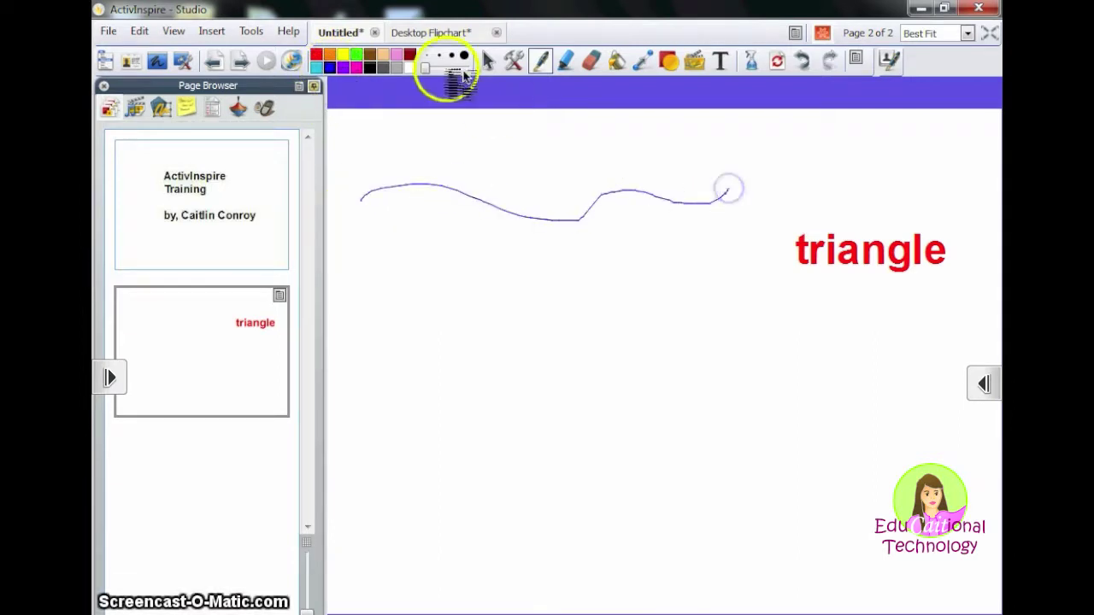
left_click_drag(444, 74, 459, 73)
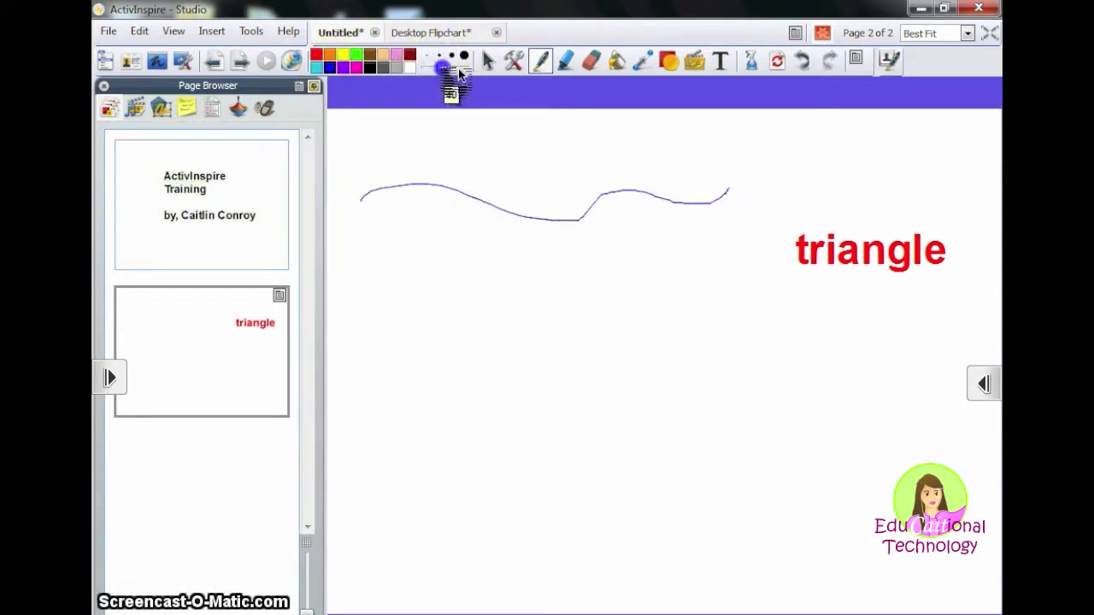
left_click(347, 67)
mouse_move(366, 282)
left_mouse_down()
mouse_move(440, 255)
mouse_move(738, 267)
left_mouse_up()
- Draw an even thicker green stroke across the lower page and erase the thin line
left_click(457, 70)
mouse_move(458, 70)
left_mouse_down()
mouse_move(485, 75)
mouse_move(471, 62)
left_mouse_up()
left_click(357, 54)
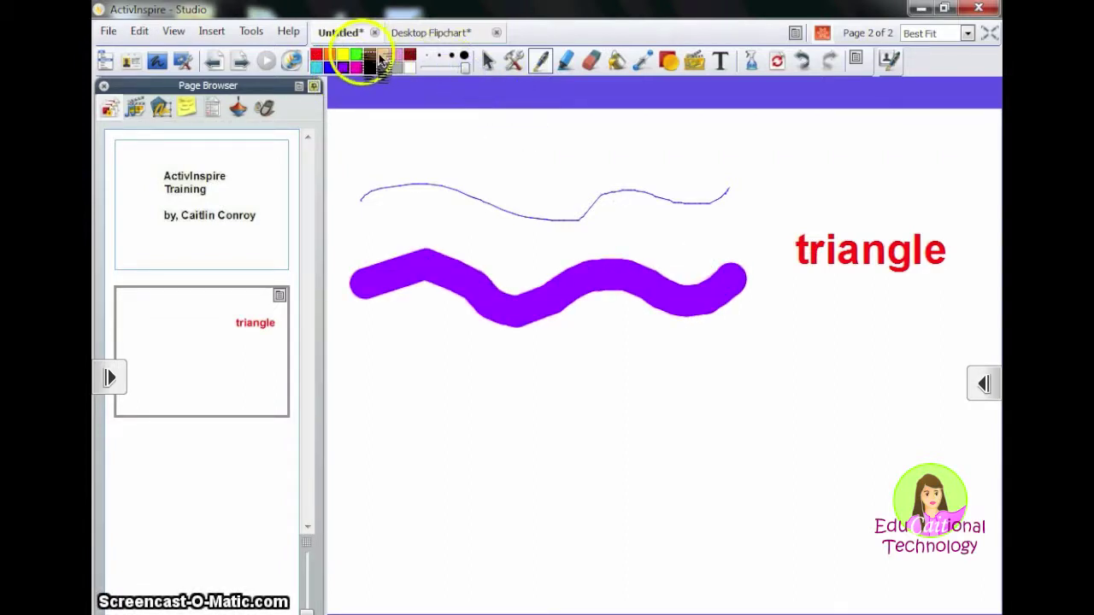
mouse_move(408, 430)
left_mouse_down()
mouse_move(454, 390)
mouse_move(857, 422)
mouse_move(881, 408)
left_mouse_up()
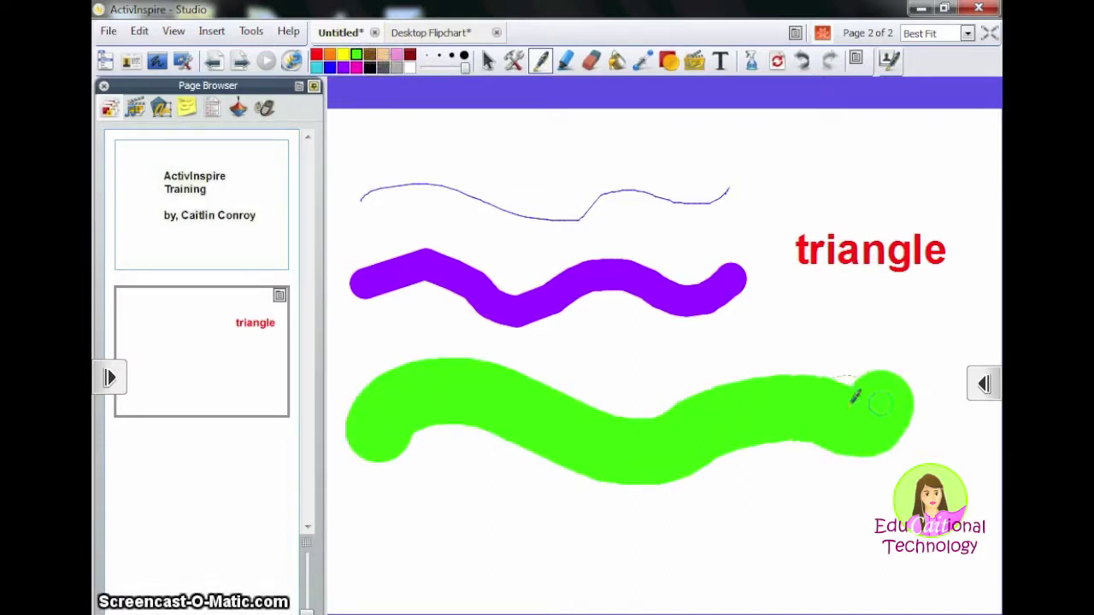
left_click(594, 61)
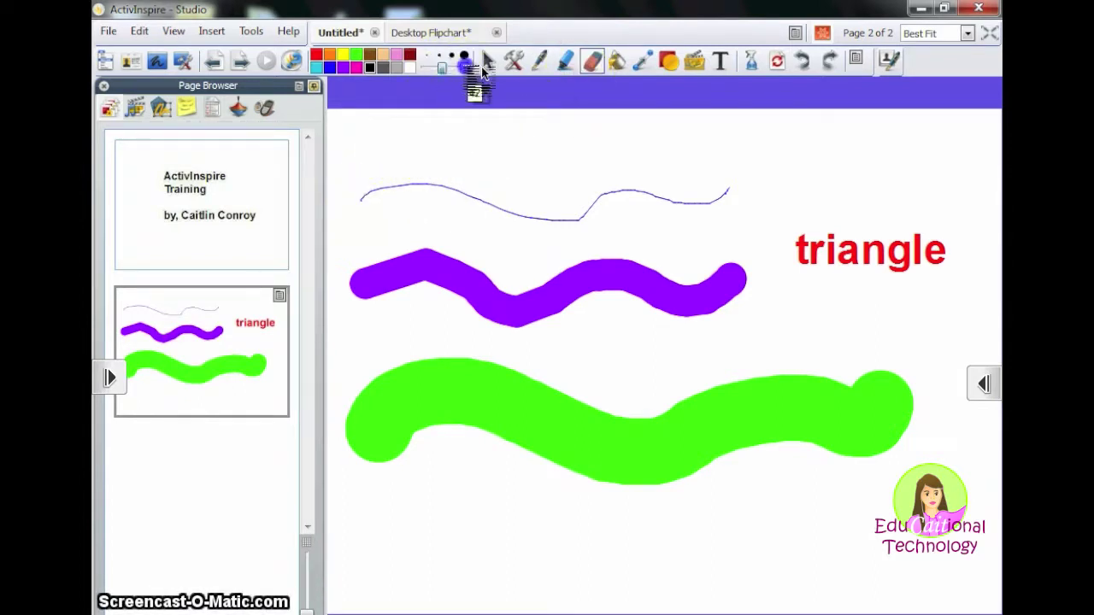
mouse_move(366, 188)
left_mouse_down()
mouse_move(672, 207)
mouse_move(716, 200)
left_mouse_up()
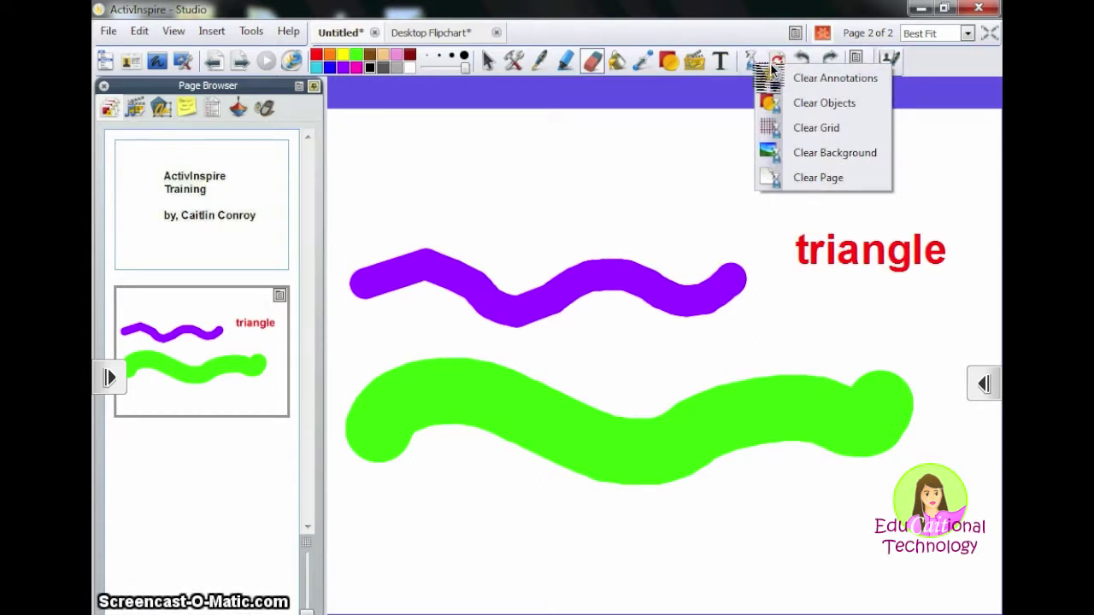
- Clear the purple and green annotations, then clear objects and undo to restore the red 'triangle'
left_click(771, 70)
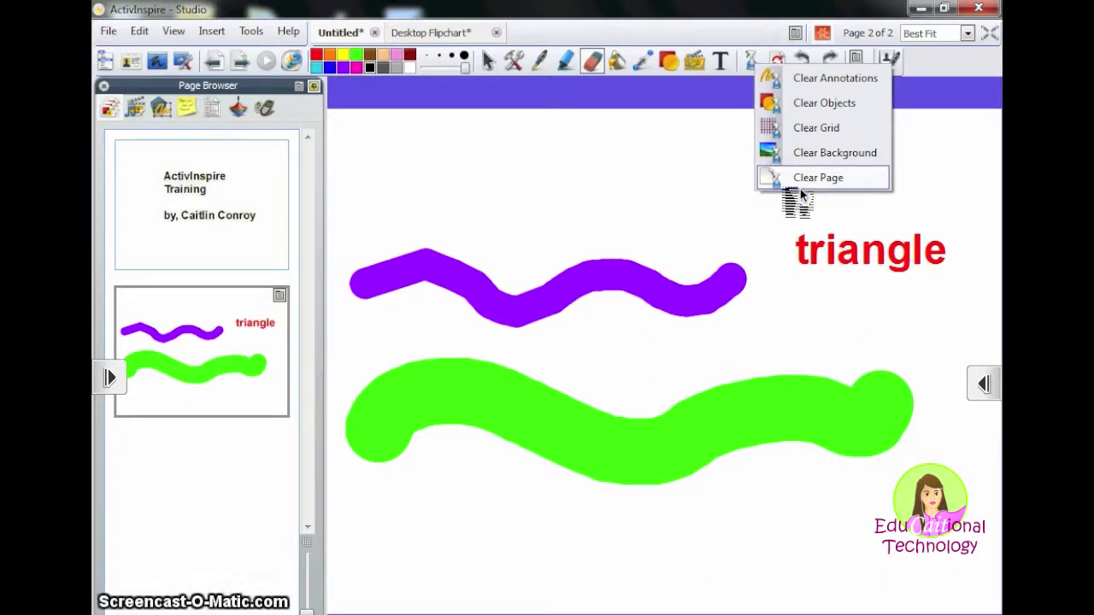
left_click(846, 79)
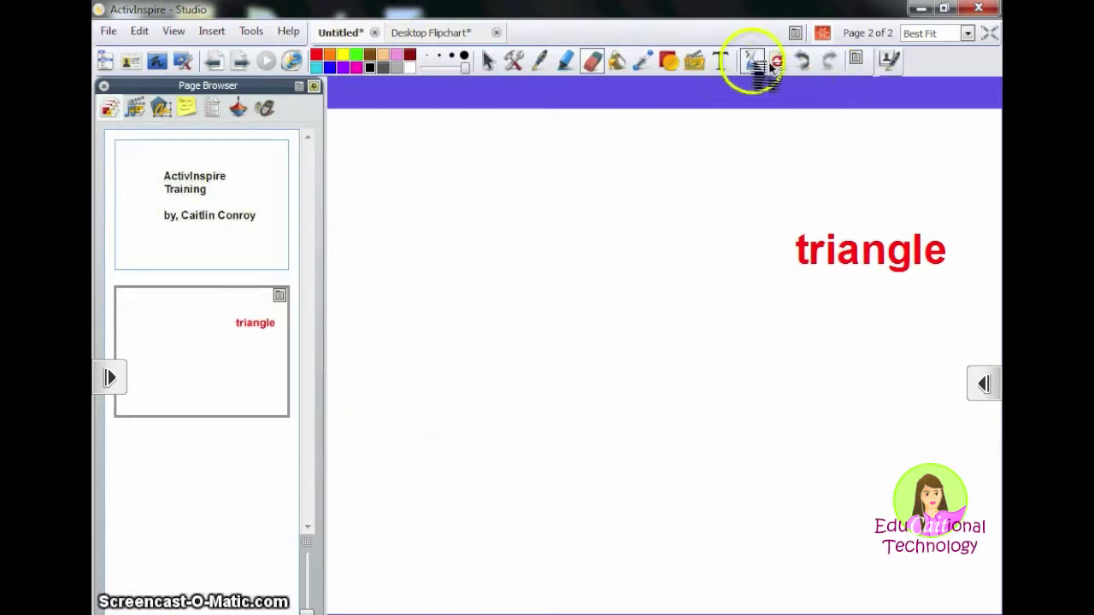
left_click(753, 61)
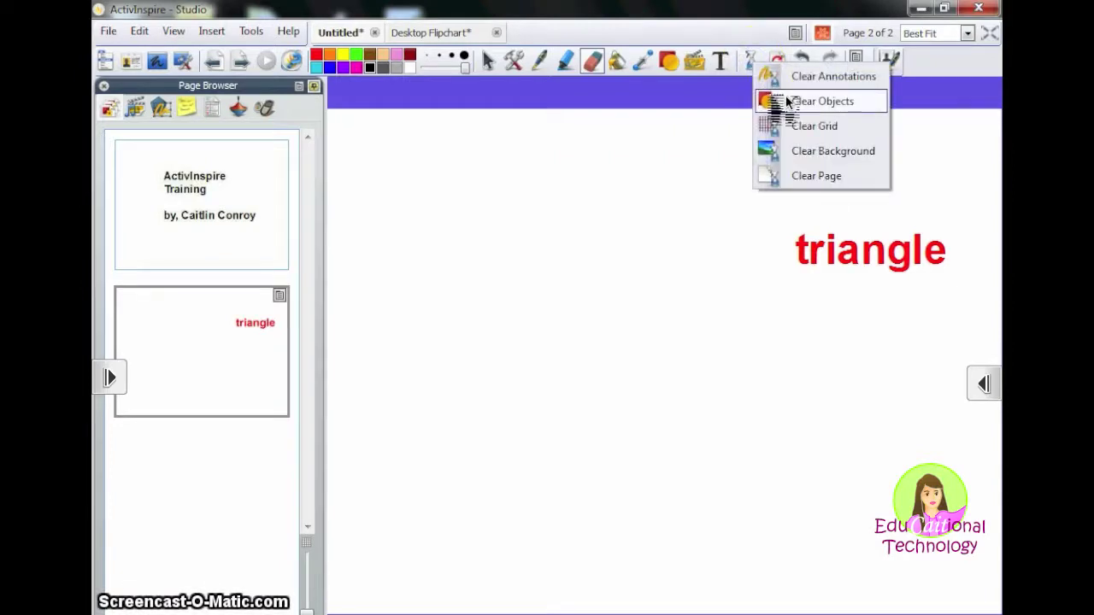
left_click(787, 101)
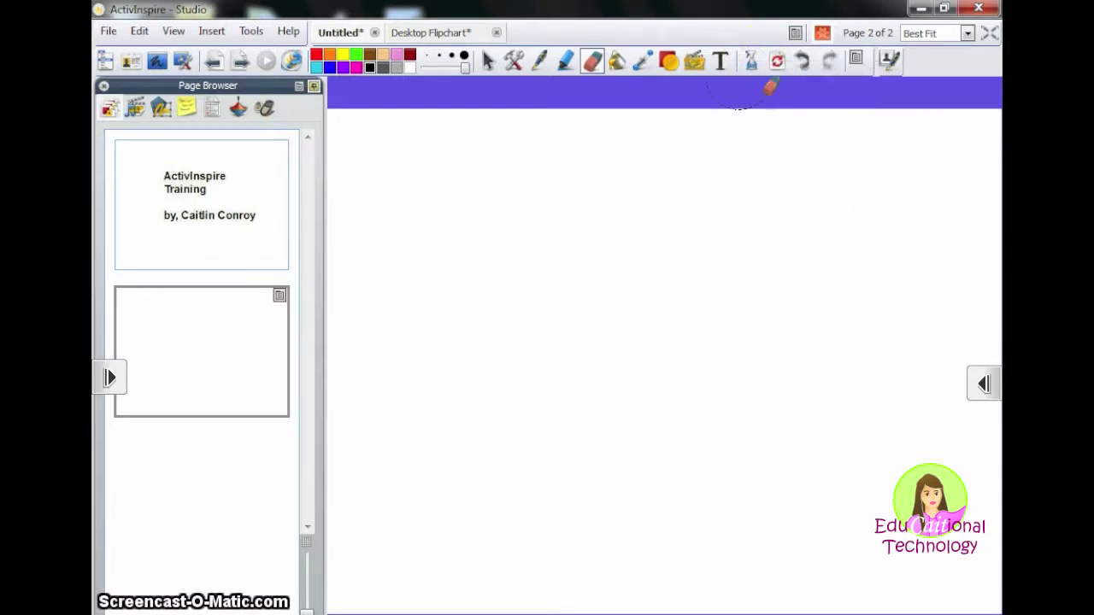
left_click(801, 62)
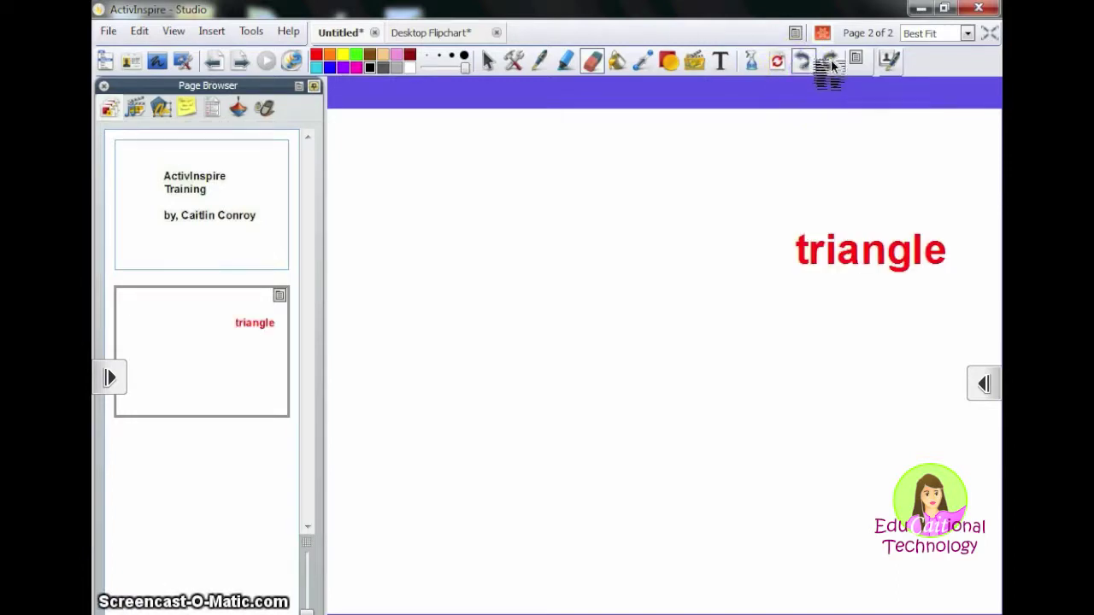
left_click(842, 65)
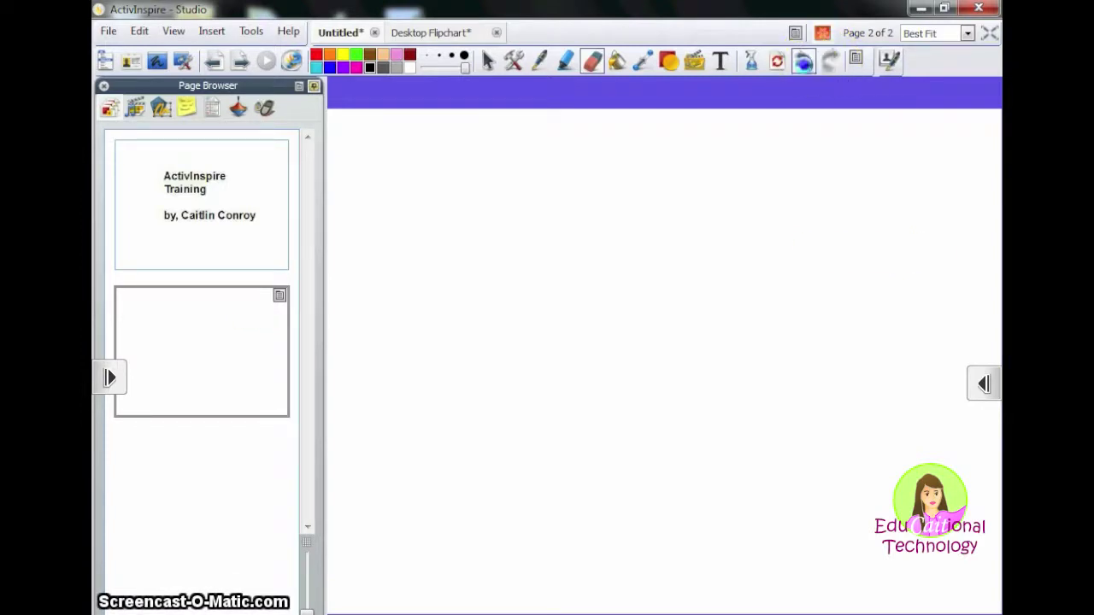
left_click(801, 62)
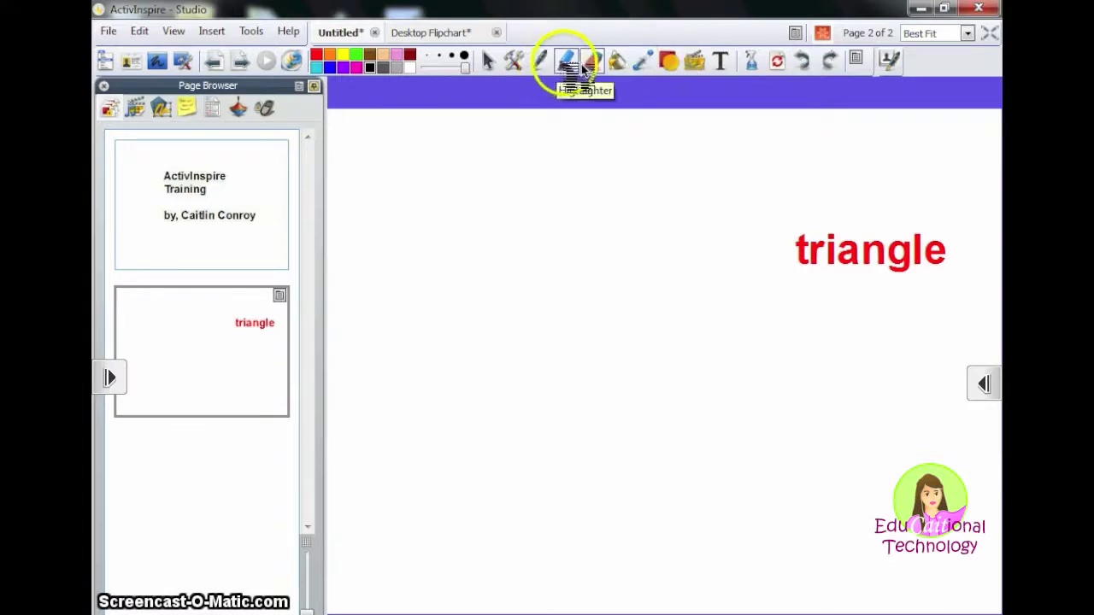
left_click(488, 60)
left_click_drag(868, 250, 674, 301)
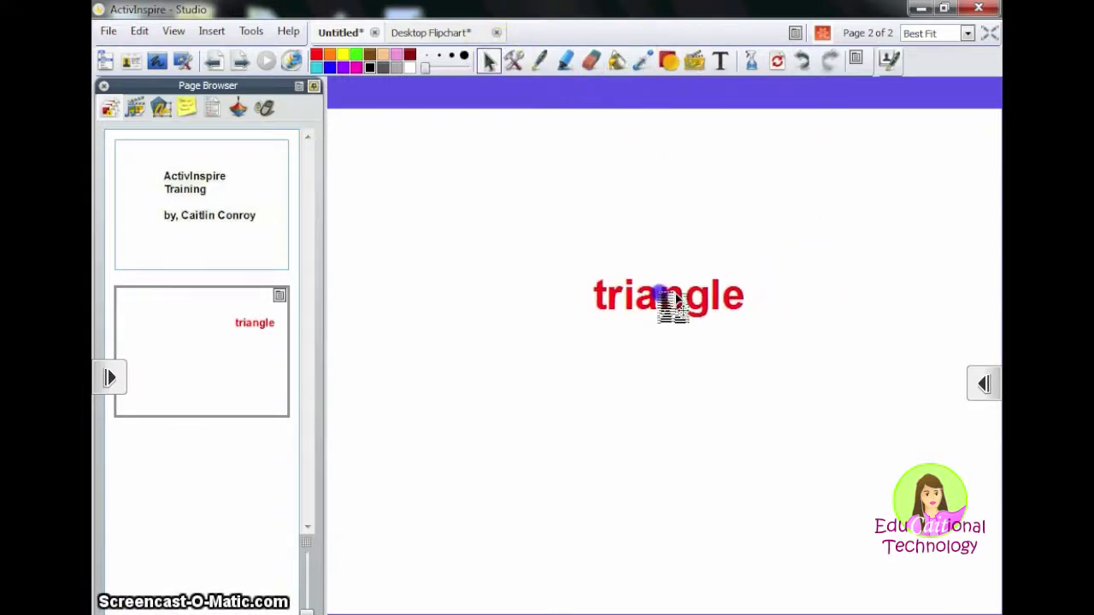
left_click(578, 70)
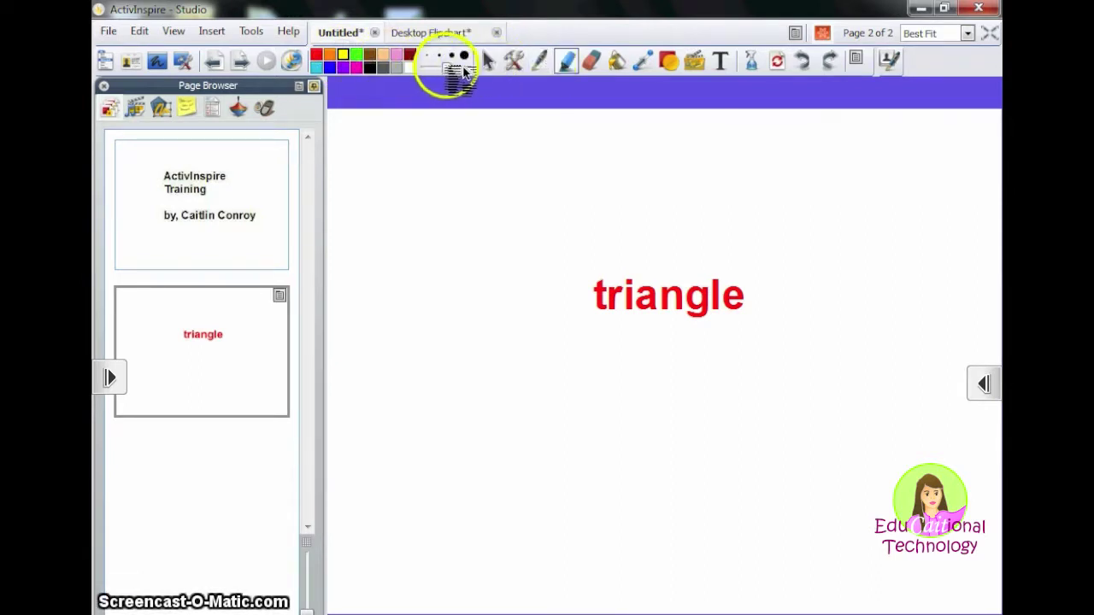
left_click_drag(450, 67, 473, 72)
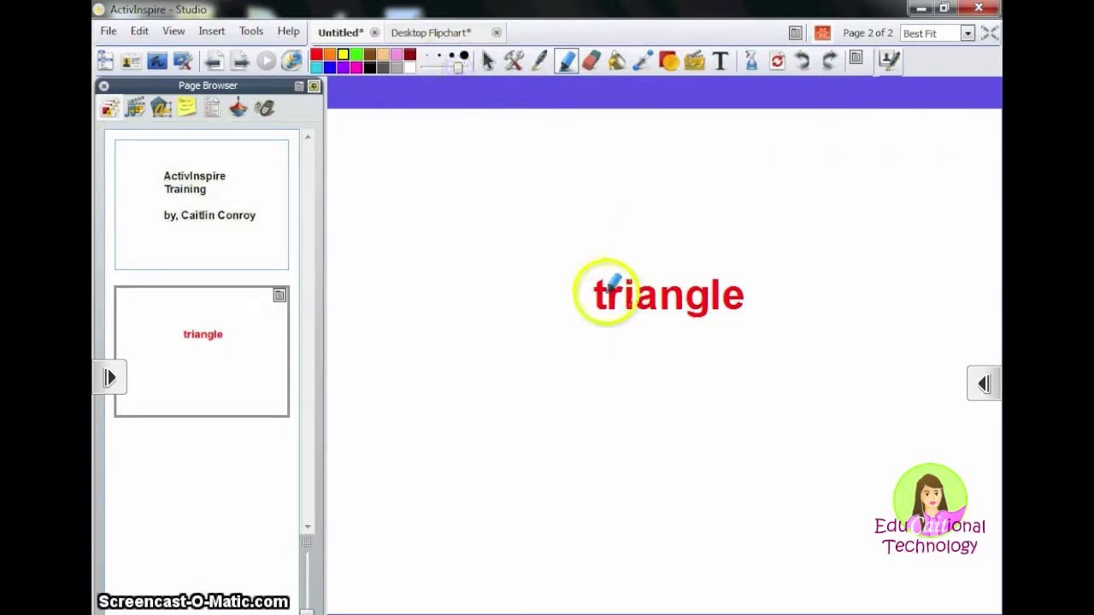
left_click_drag(603, 294, 735, 293)
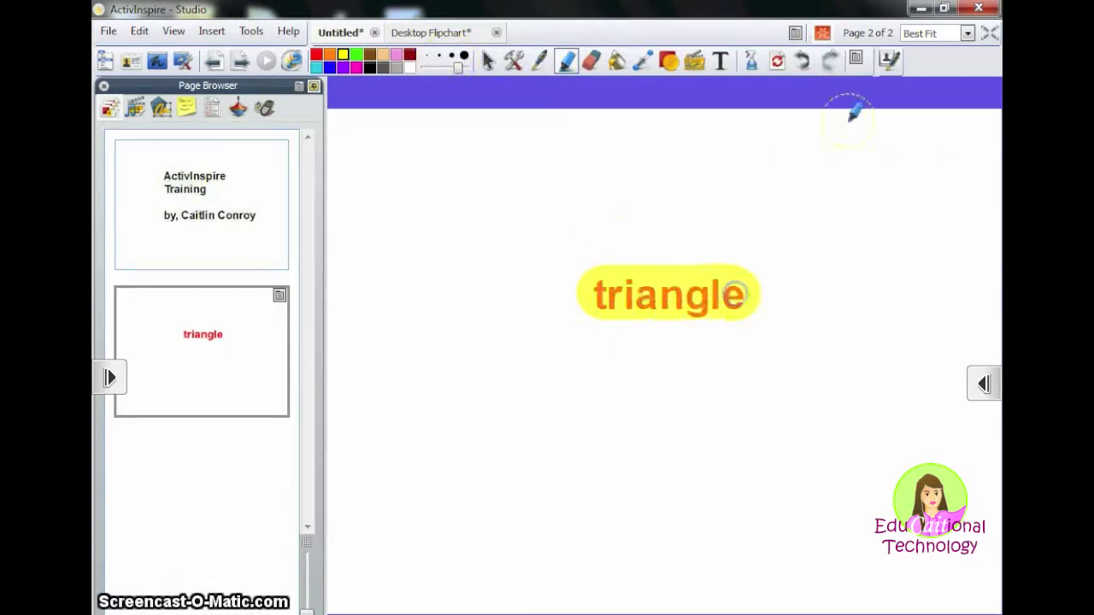
left_click(752, 62)
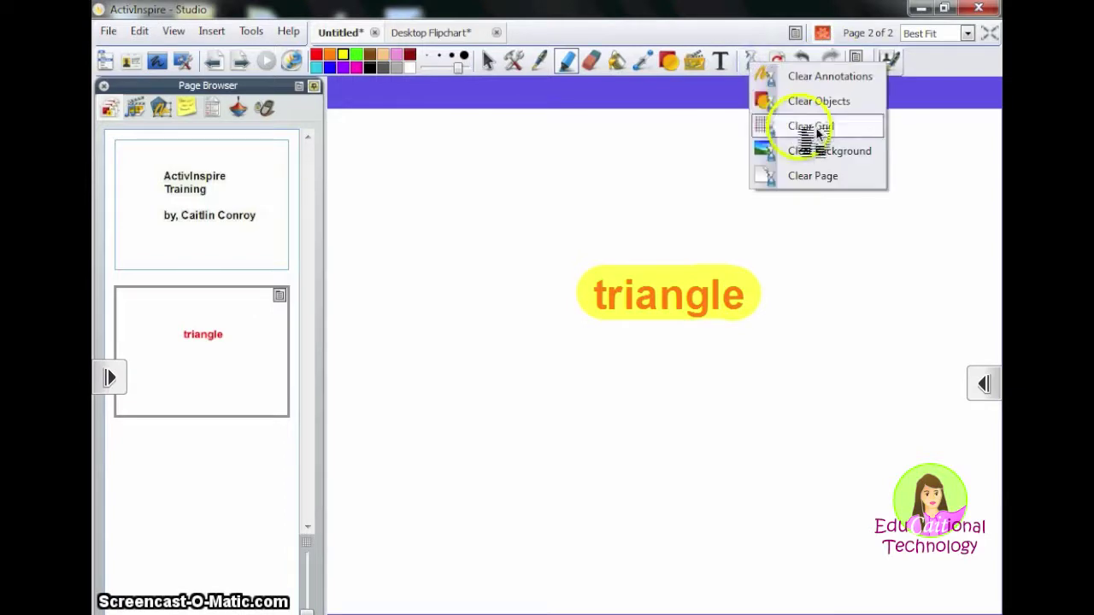
left_click(804, 76)
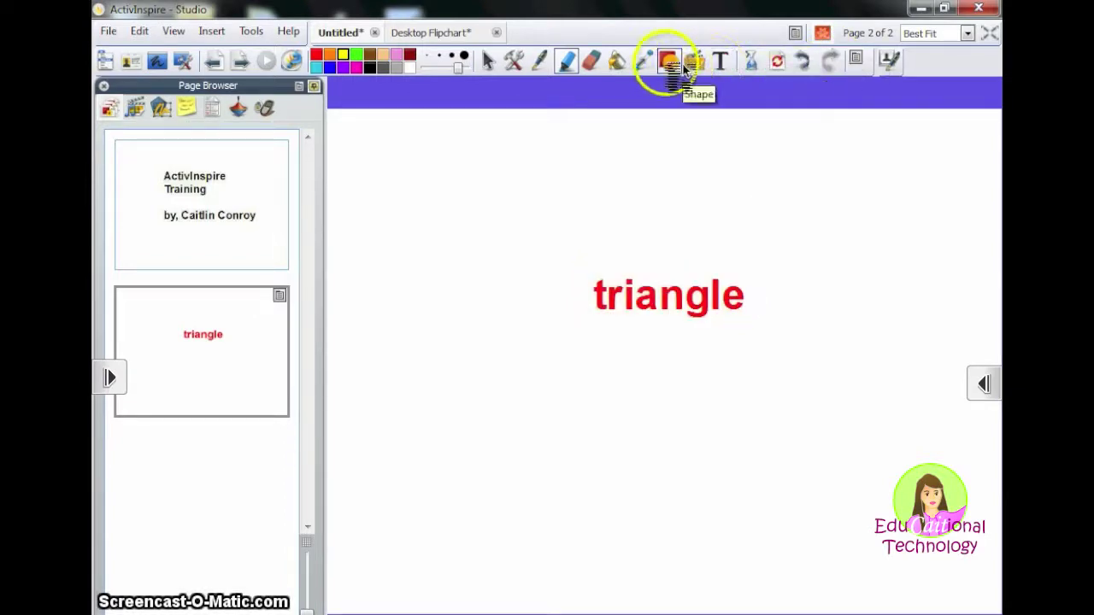
- Fill the page background with yellow using the Fill tool
left_click(620, 65)
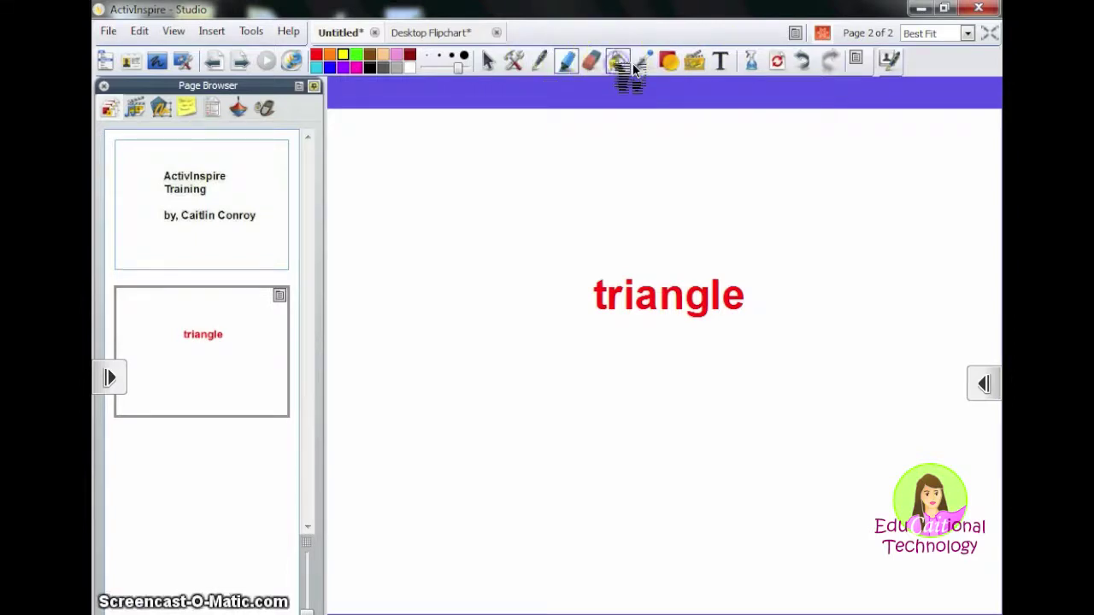
left_click(486, 174)
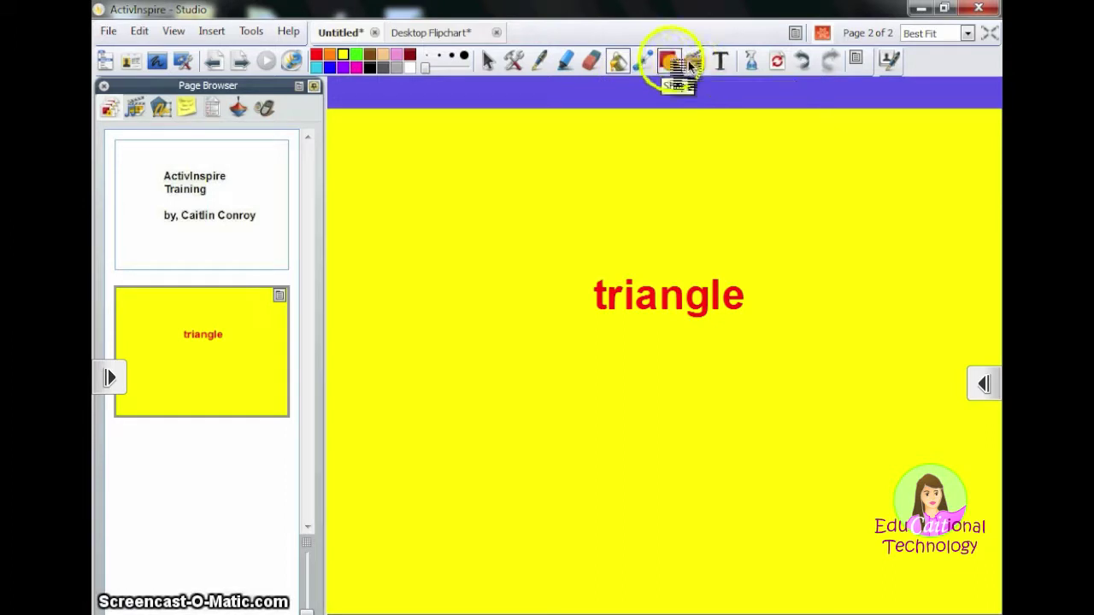
- Draw a large triangle shape with a black outline and blue fill
left_click(669, 61)
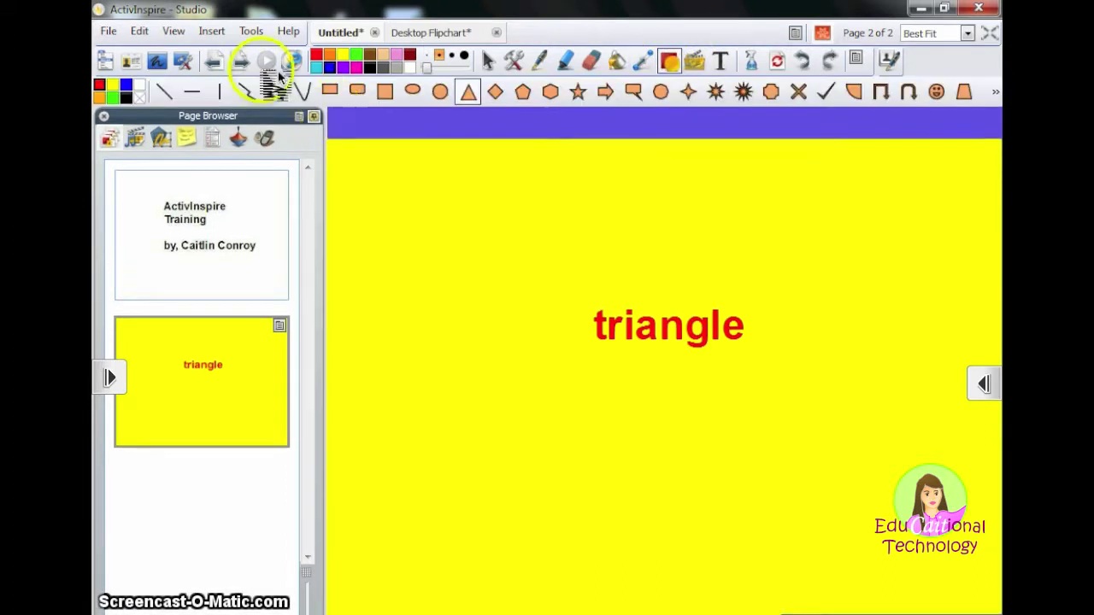
left_click(469, 92)
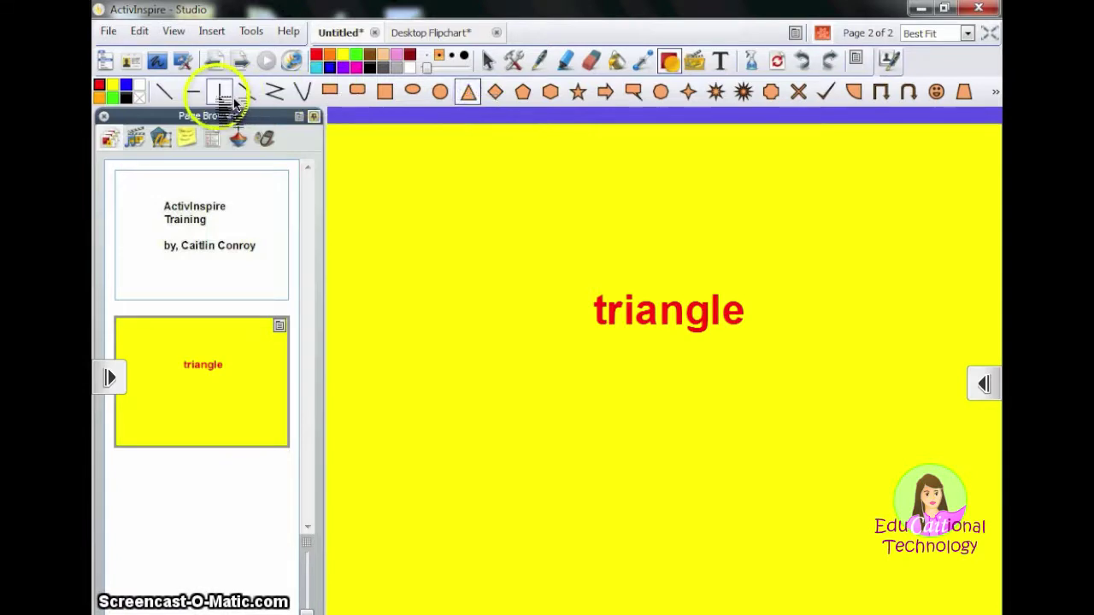
left_click(385, 71)
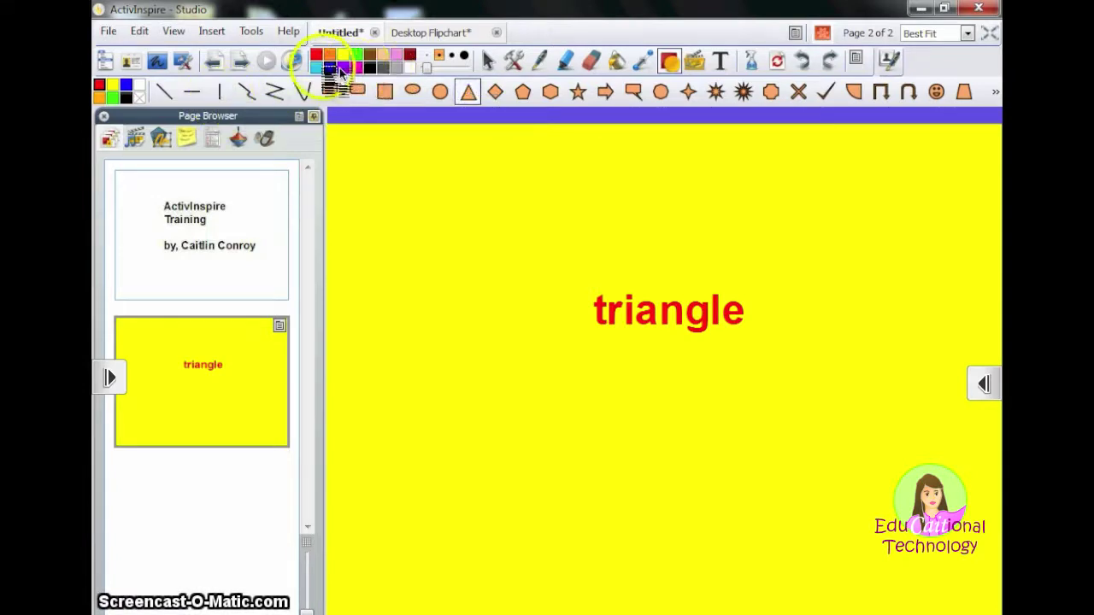
left_click(371, 67)
left_click(114, 98)
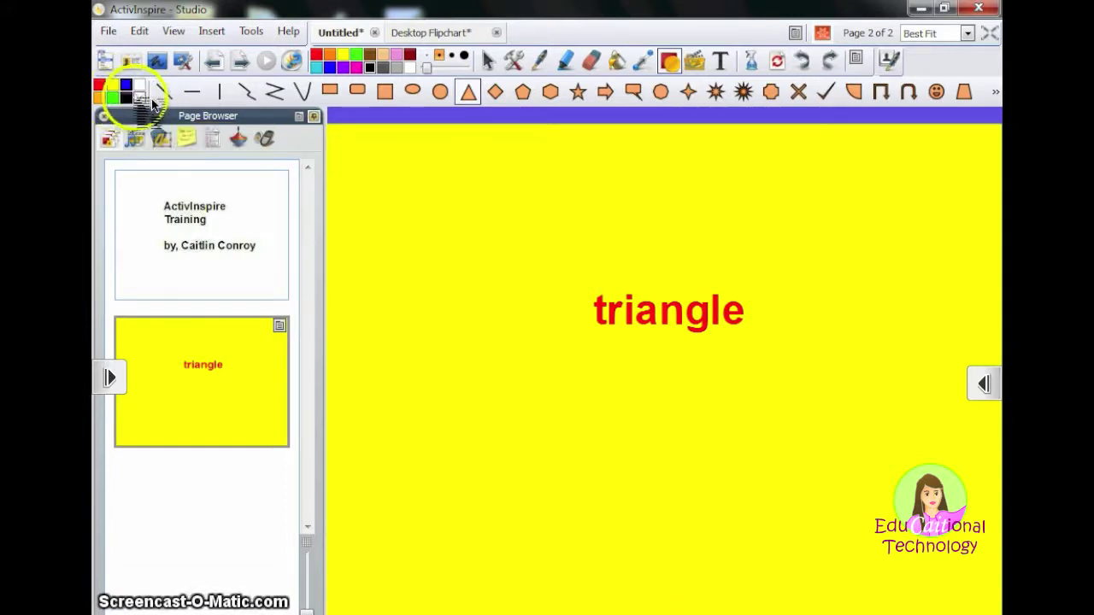
right_click(140, 99)
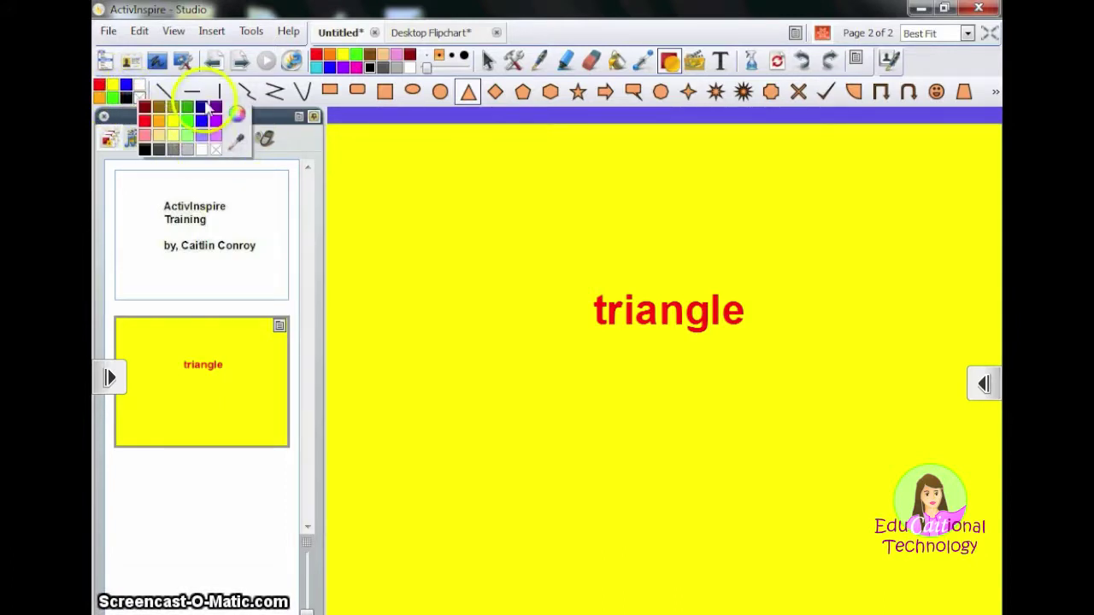
left_click(496, 210)
left_click_drag(523, 179, 818, 382)
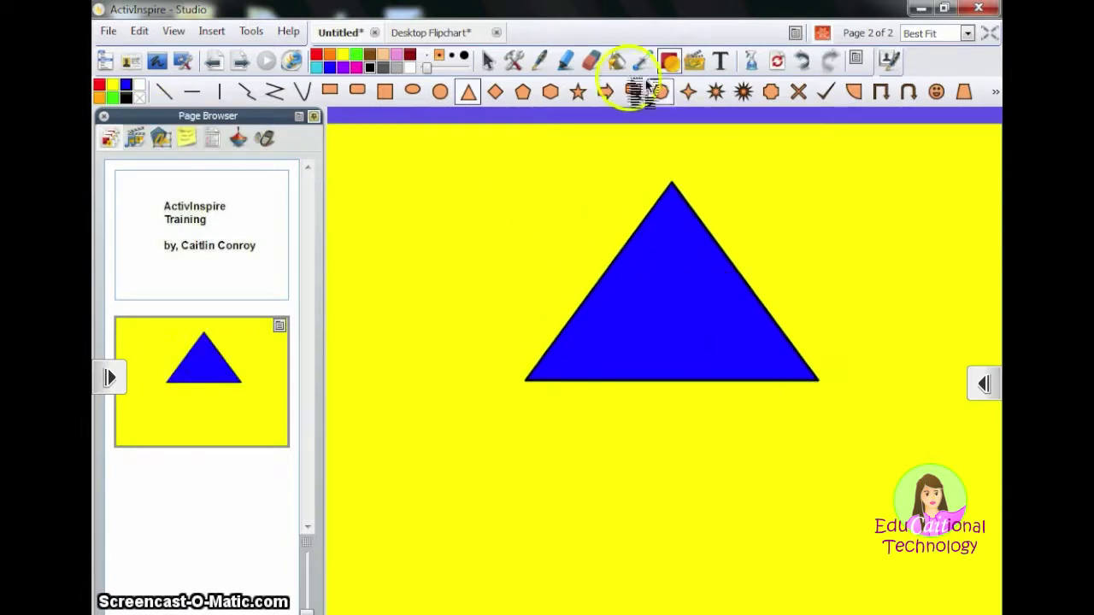
left_click(488, 61)
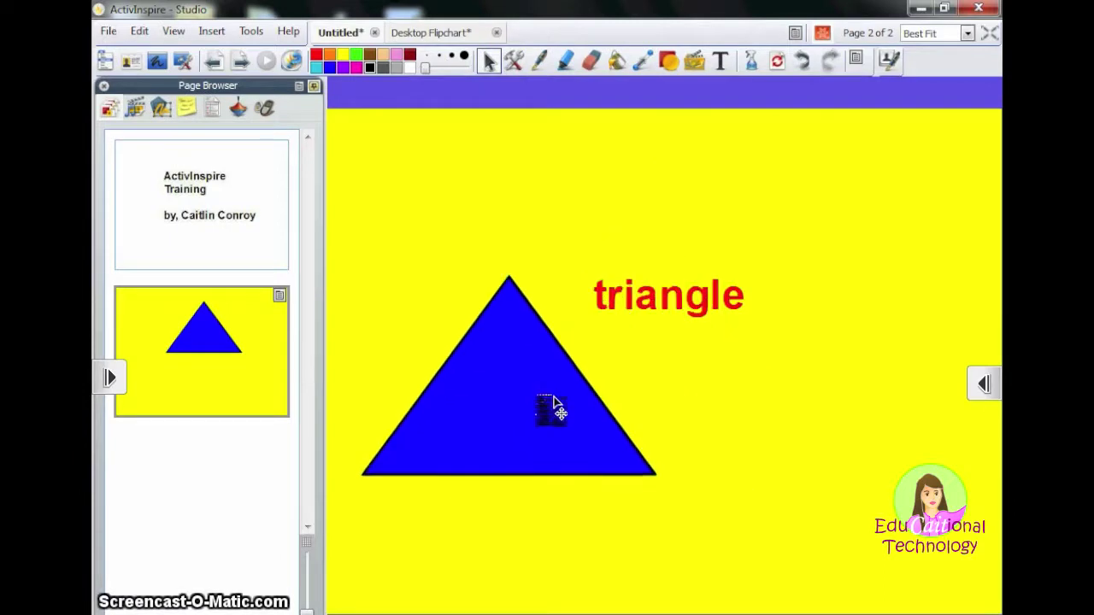
- Nudge the triangle up-right, then draw an orange arrow and a short green line above it
left_click_drag(552, 410, 559, 402)
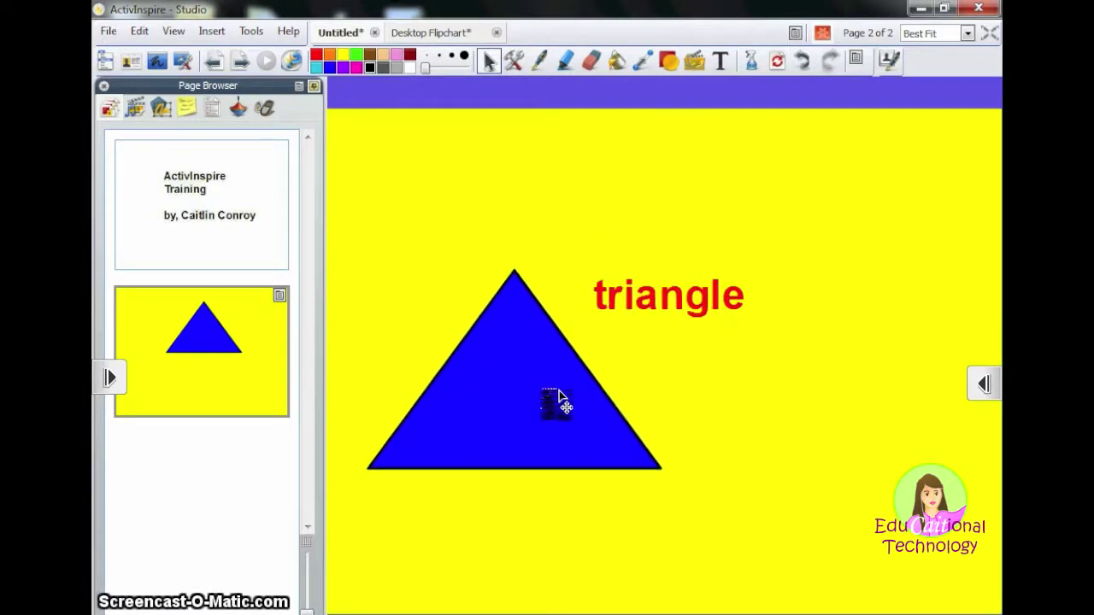
left_click(655, 61)
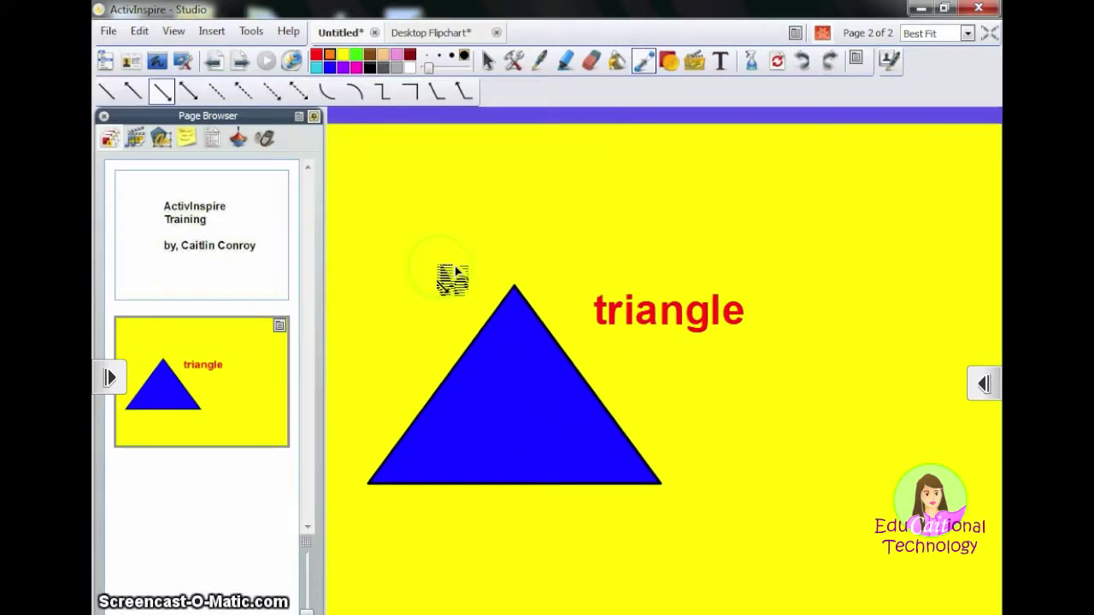
left_click(133, 92)
left_click_drag(530, 209, 701, 250)
left_click(355, 54)
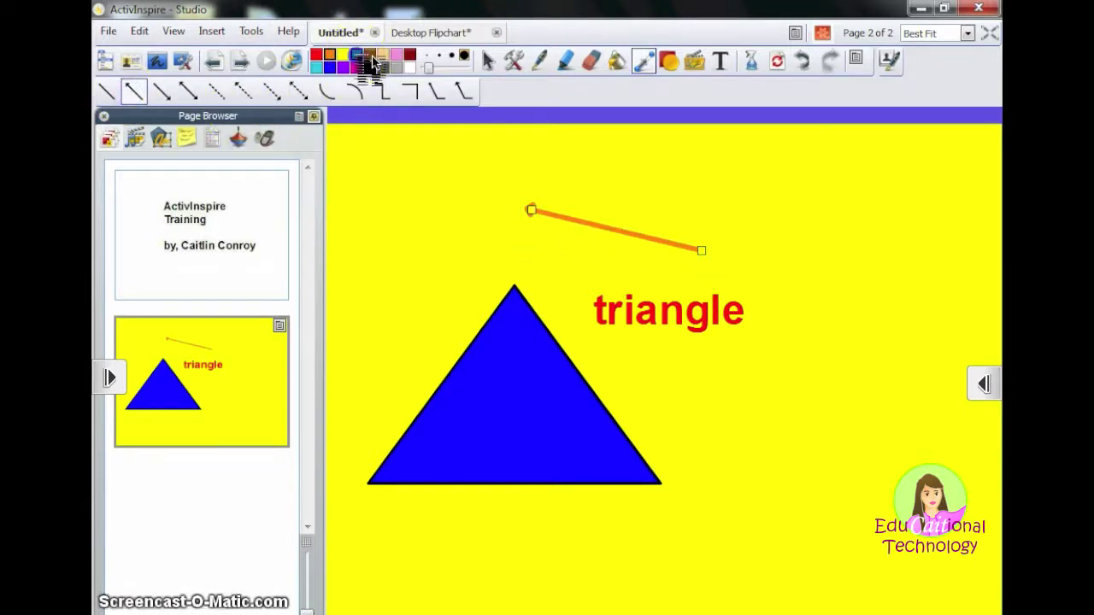
left_click_drag(473, 185, 407, 273)
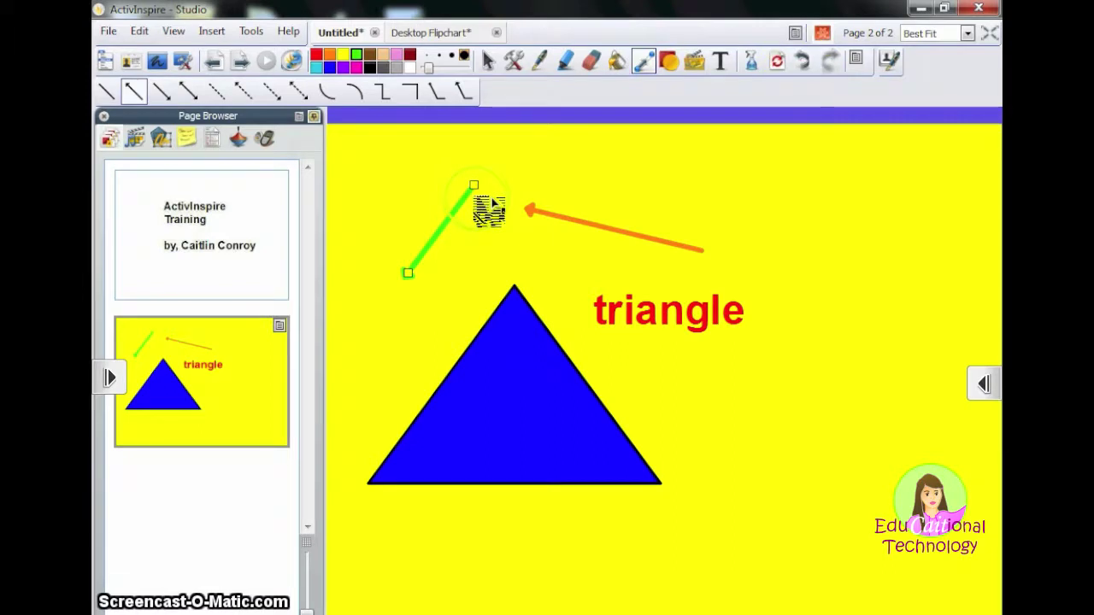
- Delete the green and orange arrows and shift the red 'triangle' text to the right
left_click(488, 60)
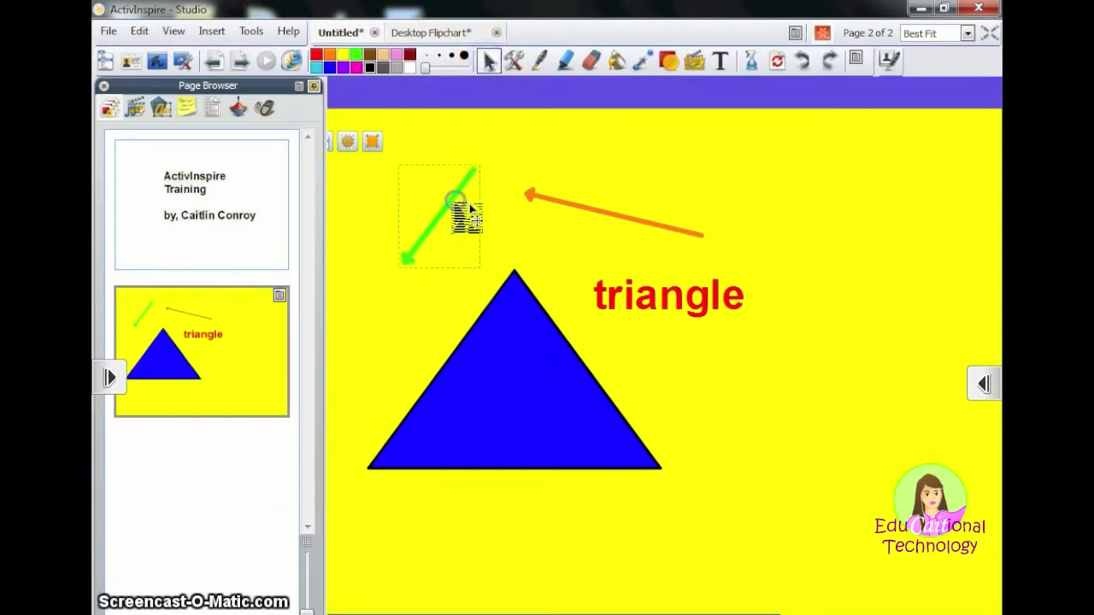
left_click(468, 209)
left_click(552, 206)
left_click_drag(664, 280, 691, 306)
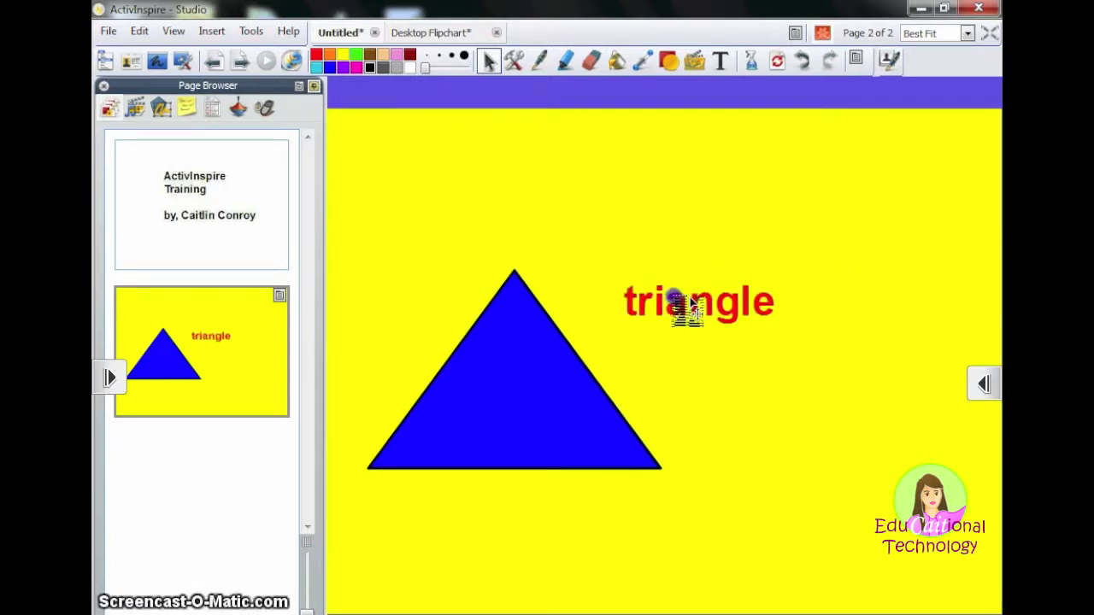
- Show the Object Browser and drag the red 'triangle' text onto the blue triangle
left_click(161, 107)
left_click_drag(193, 206, 158, 165)
left_click_drag(710, 309, 535, 430)
left_click_drag(243, 212, 406, 298)
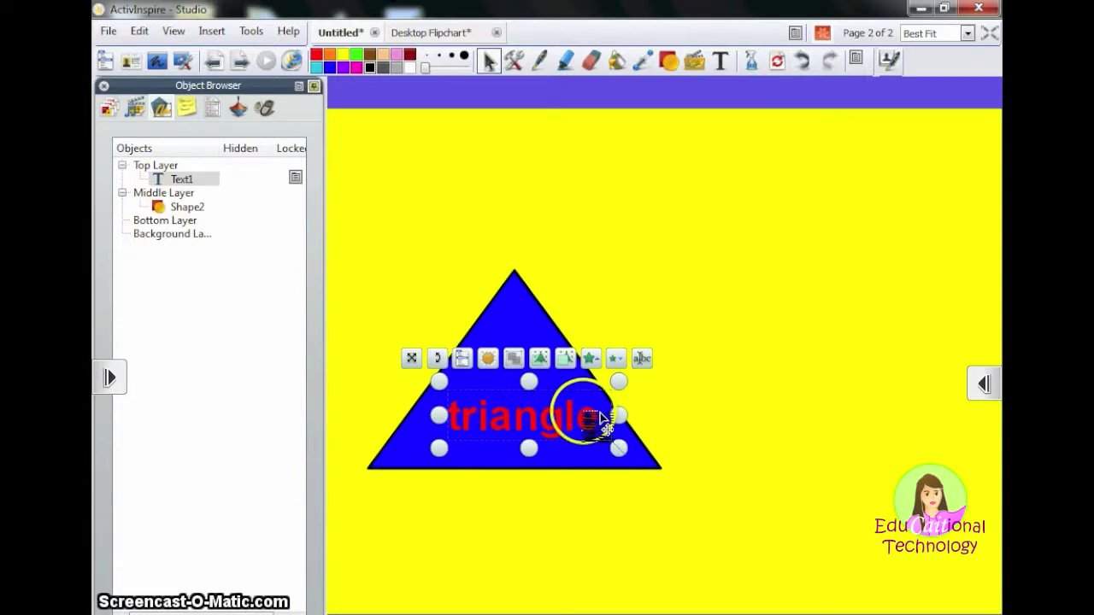
right_click(560, 346)
- Bring the red 'triangle' text to the front above the blue triangle and deselect it
mouse_move(681, 314)
mouse_move(684, 351)
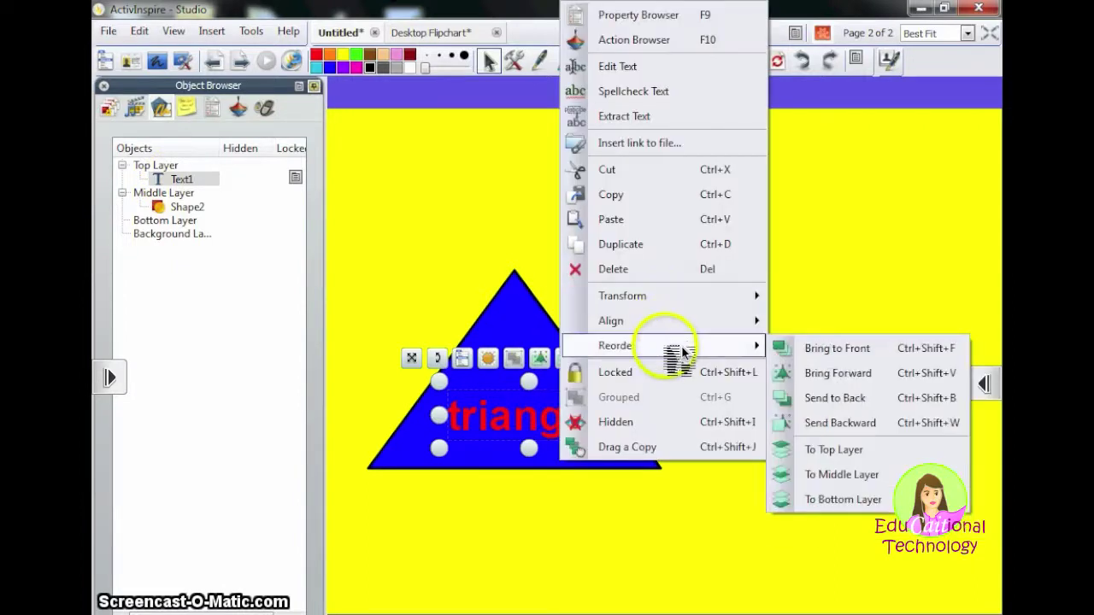
left_click(869, 348)
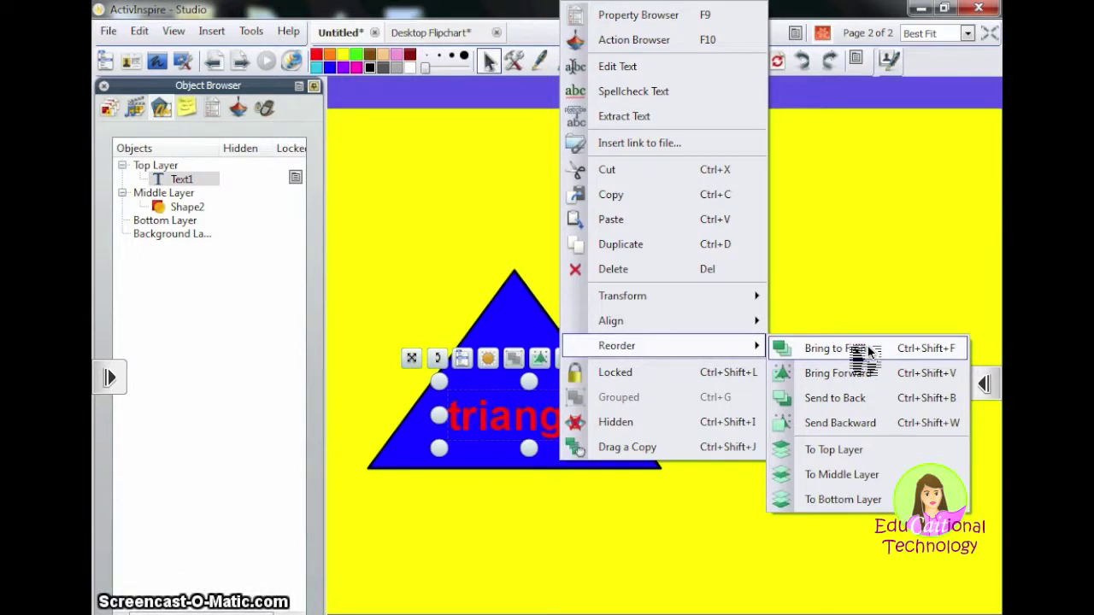
left_click(881, 315)
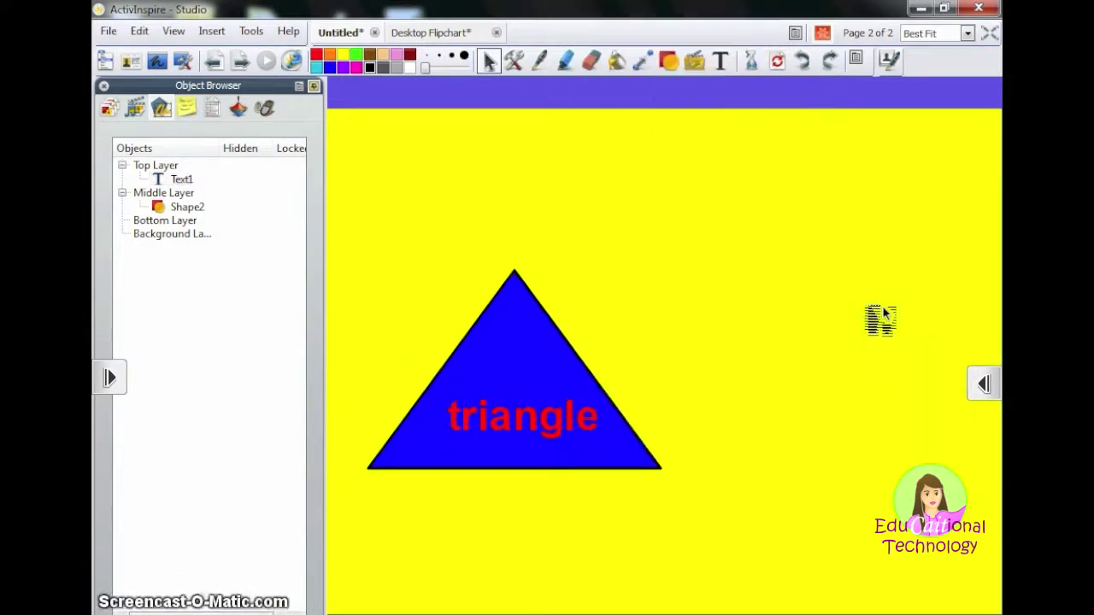